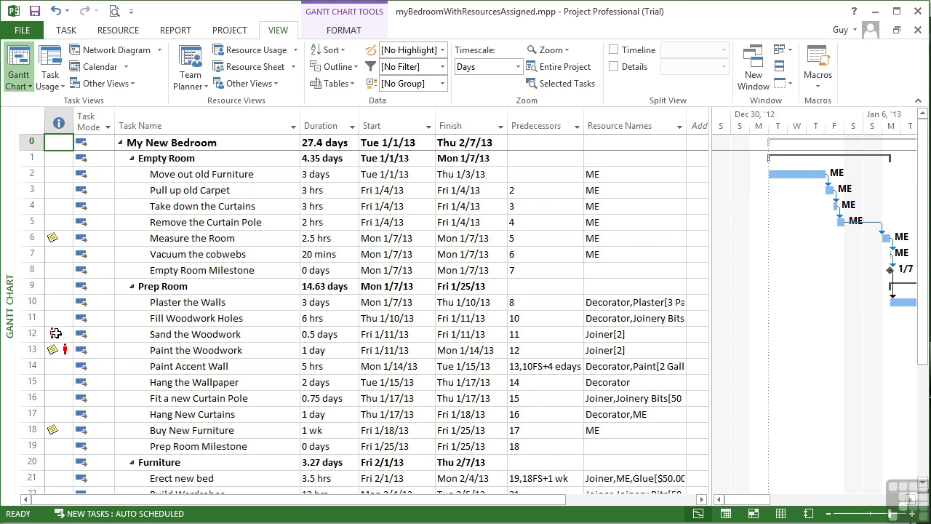
Step: Check the overallocation indicators on Sand the Woodwork and Paint the Woodwork, and inspect the Joiner entry in the Resource Sheet
{"action": "mouse_move", "coordinate": [53, 333]}
{"action": "mouse_move", "coordinate": [65, 350]}
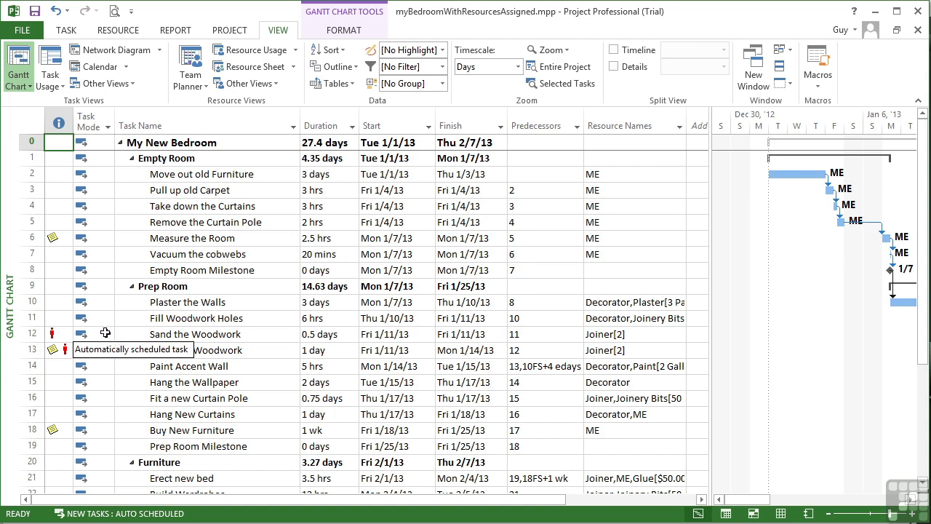
{"action": "left_click", "coordinate": [256, 68]}
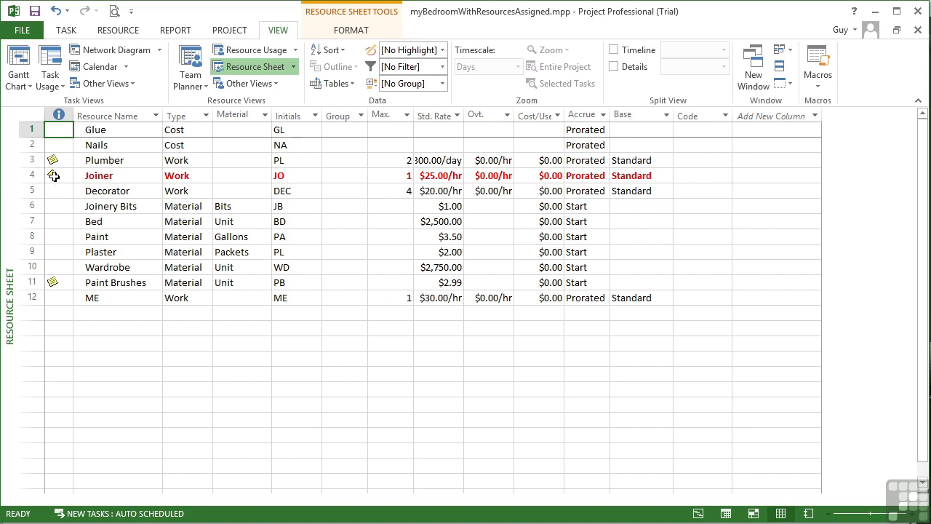
{"action": "mouse_move", "coordinate": [53, 175]}
{"action": "left_click", "coordinate": [119, 176]}
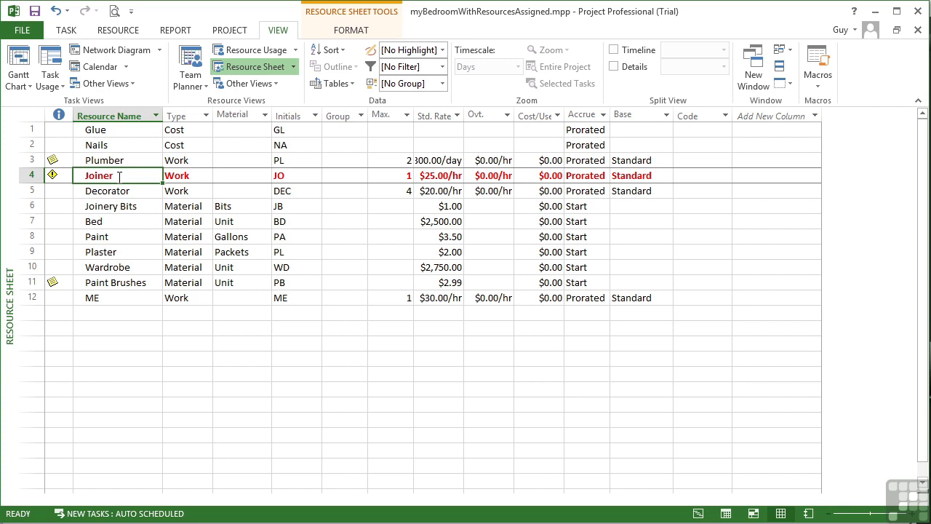
Step: Compare the Joiner's task assignments in the Gantt Chart with the Joiner's maximum units in the Resource Sheet, ending in the Gantt Chart
{"action": "left_click", "coordinate": [19, 64]}
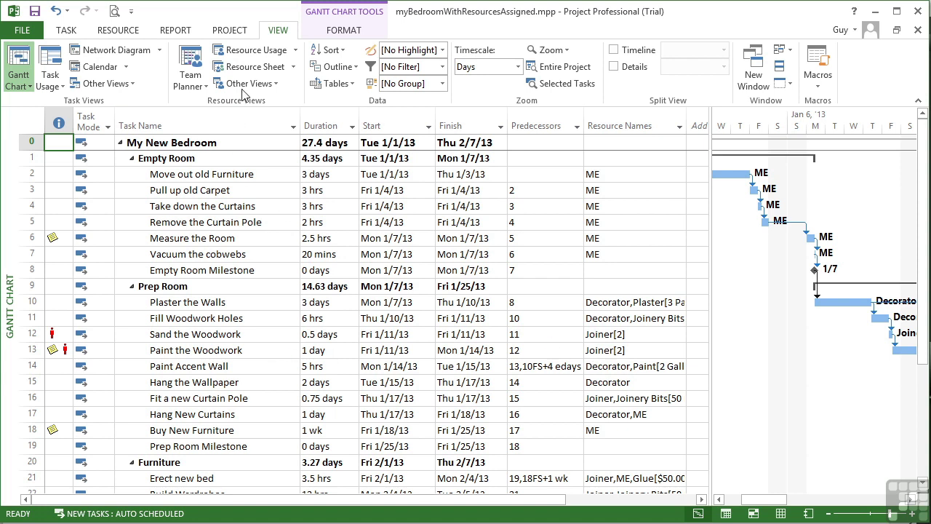
{"action": "left_click", "coordinate": [254, 66]}
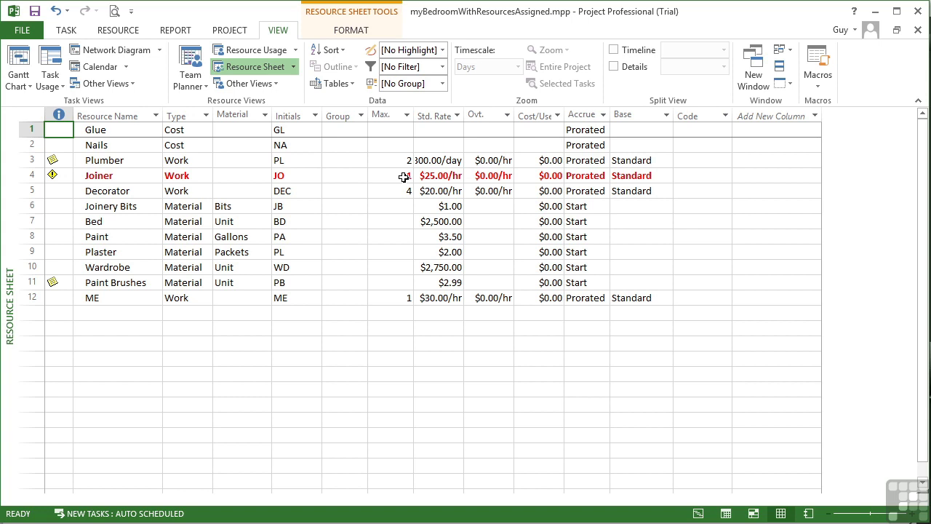
{"action": "left_click", "coordinate": [18, 80]}
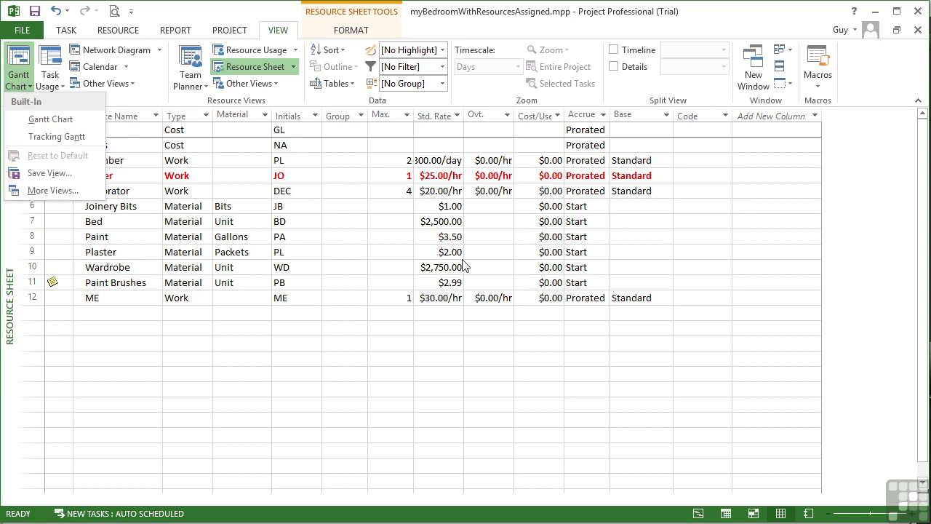
{"action": "left_click", "coordinate": [54, 119]}
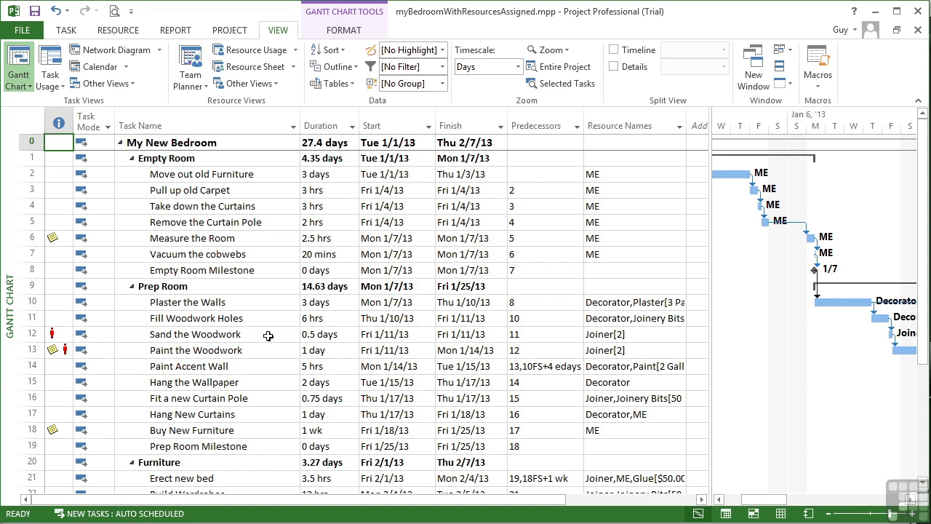
Step: Show the Task Form details beneath the Gantt Chart and reduce the Joiner's units to 1 on Sand the Woodwork
{"action": "left_click", "coordinate": [614, 67]}
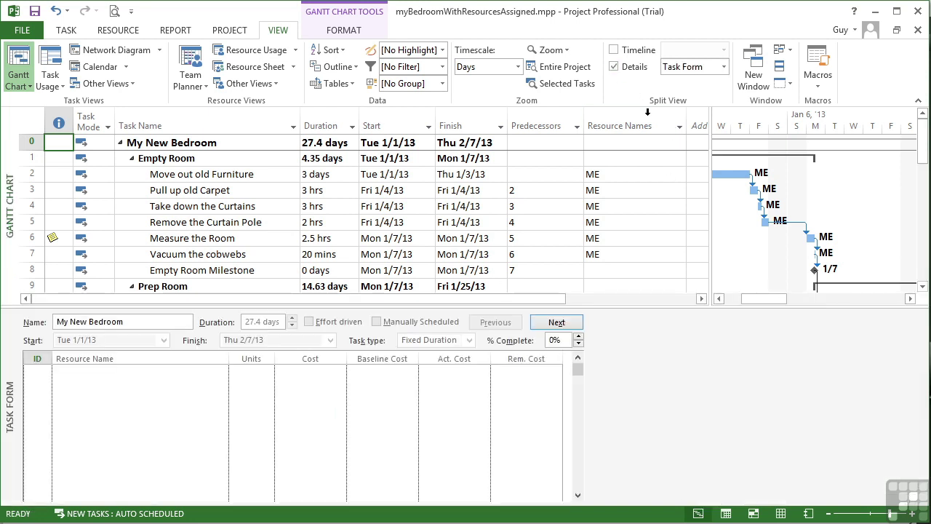
{"action": "scroll", "coordinate": [364, 239], "scroll_direction": "down", "scroll_amount": 2}
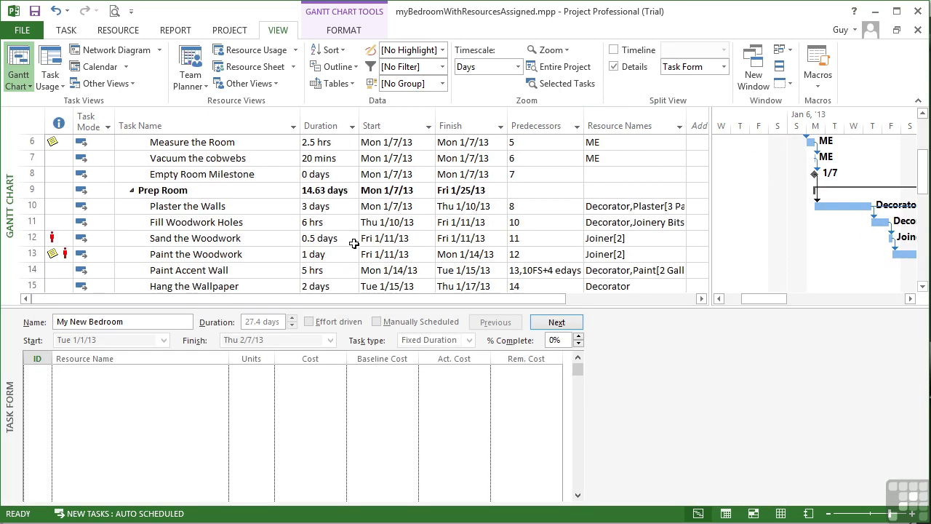
{"action": "left_click", "coordinate": [81, 240]}
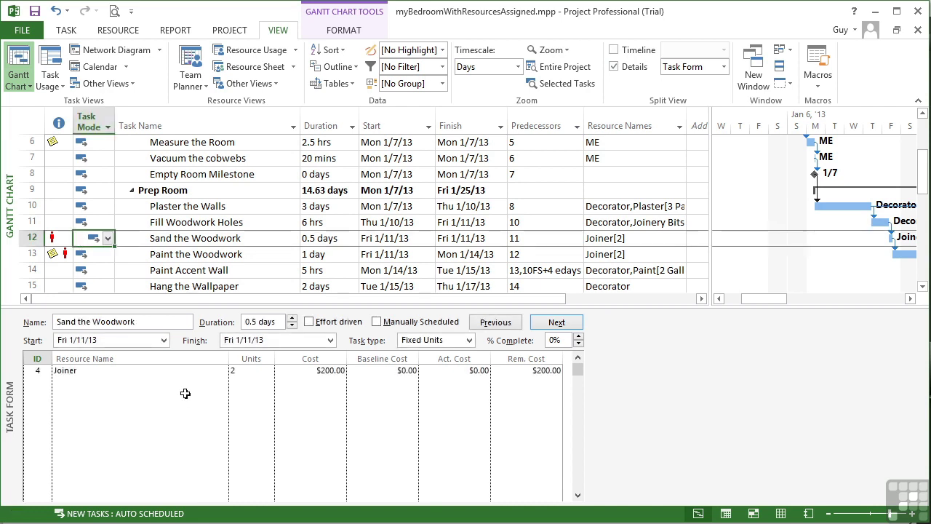
{"action": "left_click", "coordinate": [247, 370]}
{"action": "left_click", "coordinate": [269, 374]}
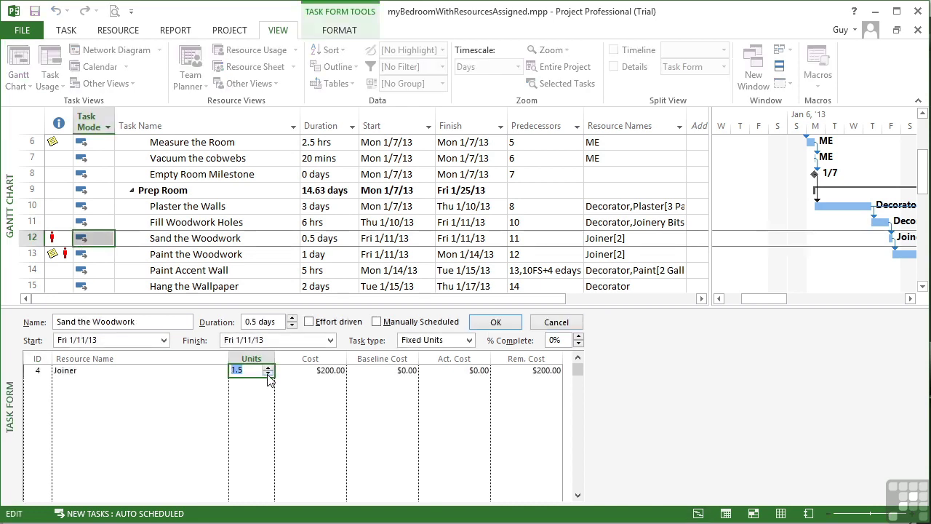
{"action": "left_click", "coordinate": [268, 374]}
Step: Assign the resource ME with 1 unit to Sand the Woodwork and apply the assignment changes
{"action": "left_click", "coordinate": [222, 384]}
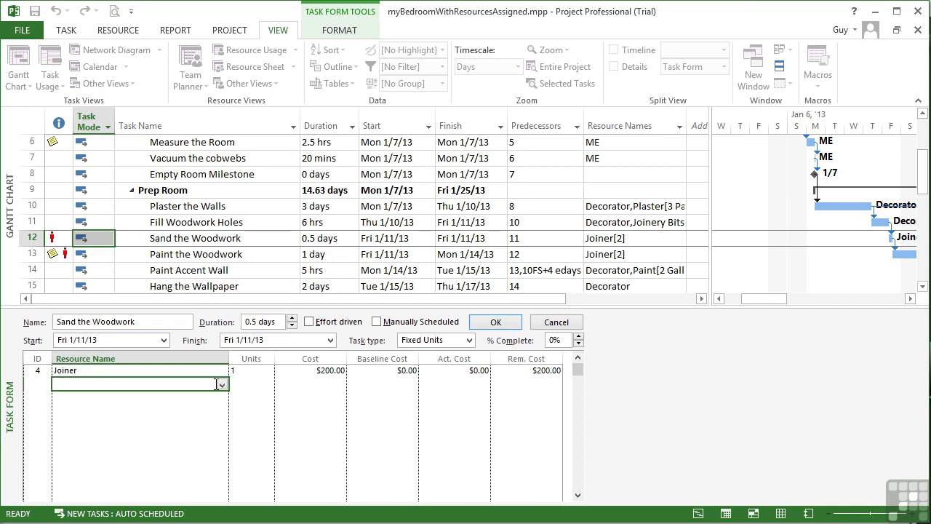
{"action": "left_click", "coordinate": [222, 384]}
{"action": "left_click", "coordinate": [65, 450]}
{"action": "left_click", "coordinate": [251, 383]}
{"action": "left_click", "coordinate": [269, 385]}
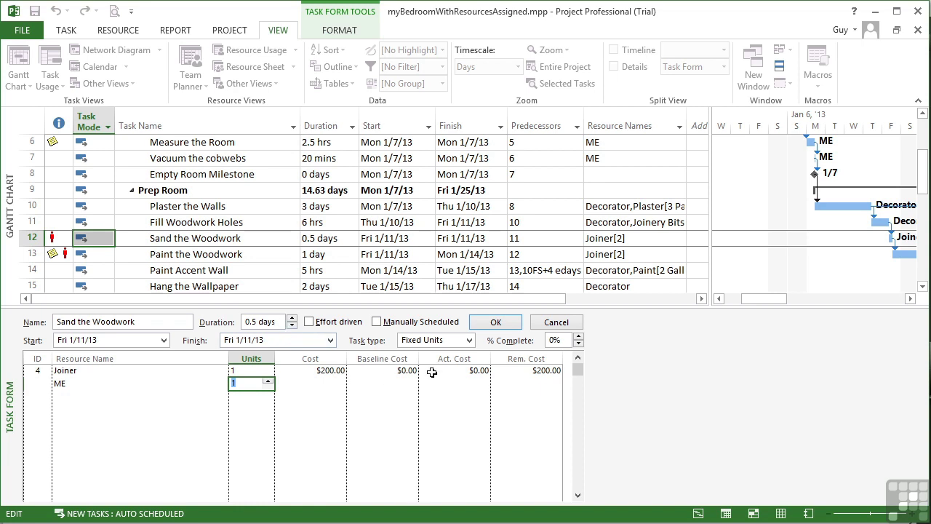
{"action": "left_click", "coordinate": [500, 326]}
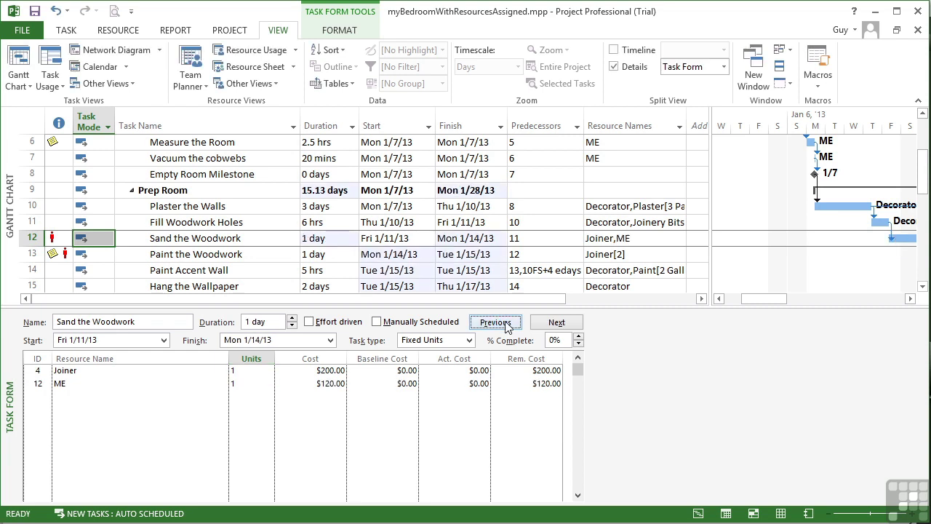
Step: Check the overallocation indicator on Paint the Woodwork and reduce that task's Joiner units to 1
{"action": "left_click", "coordinate": [63, 254]}
{"action": "mouse_move", "coordinate": [63, 253]}
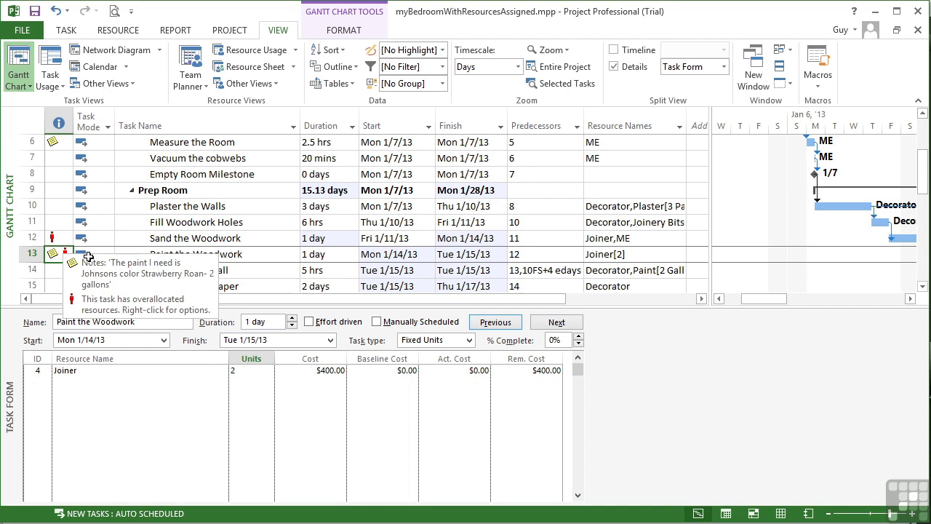
{"action": "left_click", "coordinate": [251, 371]}
{"action": "left_click", "coordinate": [269, 374]}
{"action": "left_click", "coordinate": [268, 374]}
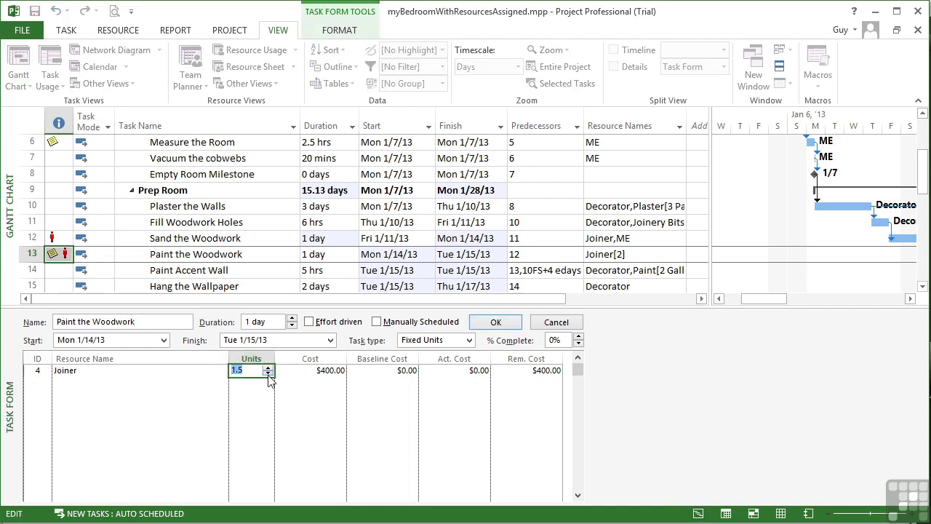
Step: Assign the resource ME with 1 unit to Paint the Woodwork, apply the changes, and recheck the task's indicator
{"action": "left_click", "coordinate": [196, 383]}
{"action": "left_click", "coordinate": [223, 384]}
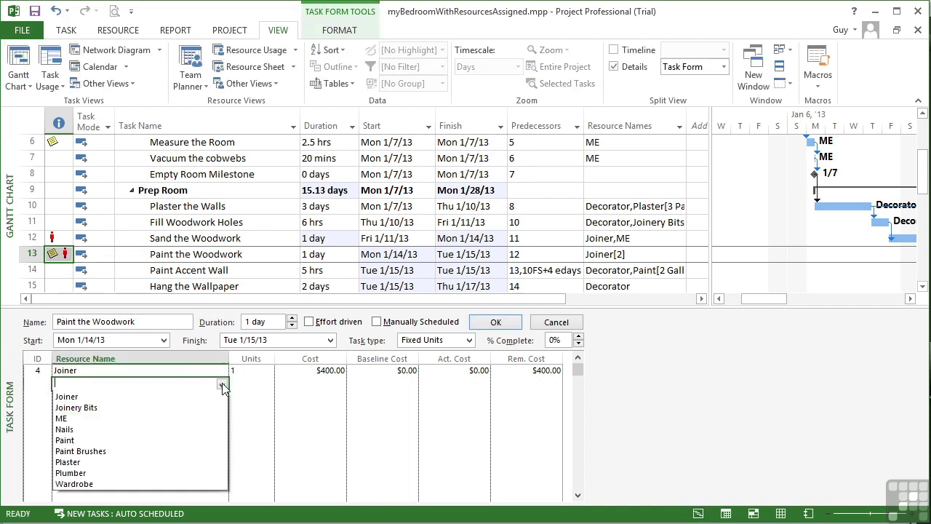
{"action": "left_click", "coordinate": [104, 447]}
{"action": "left_click", "coordinate": [245, 382]}
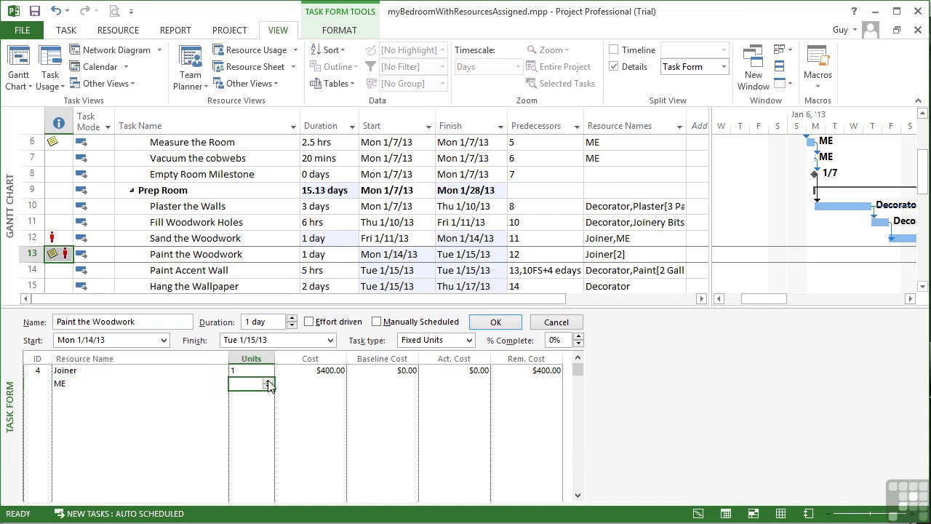
{"action": "left_click", "coordinate": [269, 385]}
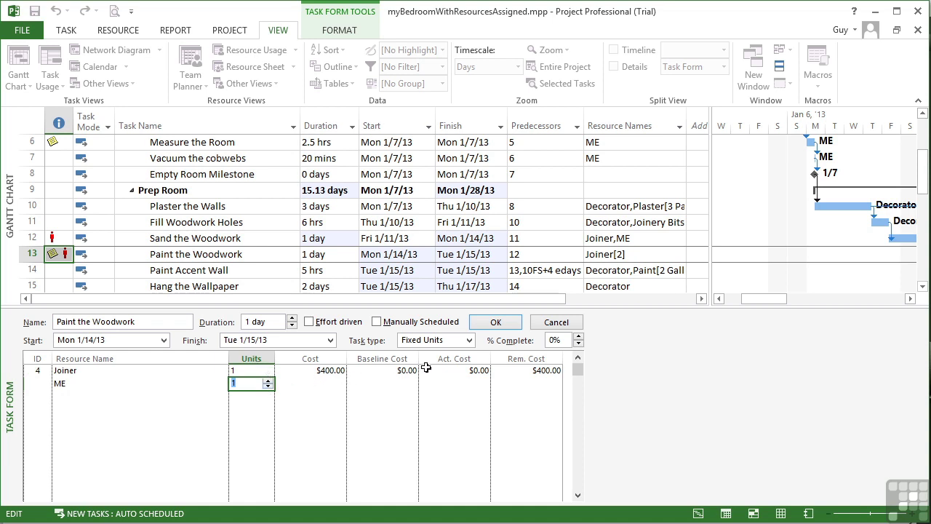
{"action": "left_click", "coordinate": [503, 325]}
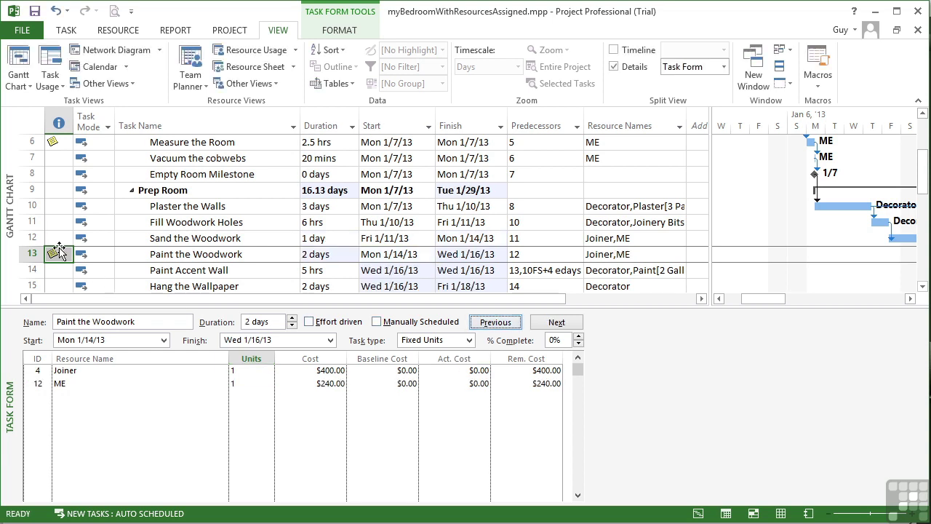
{"action": "mouse_move", "coordinate": [61, 249]}
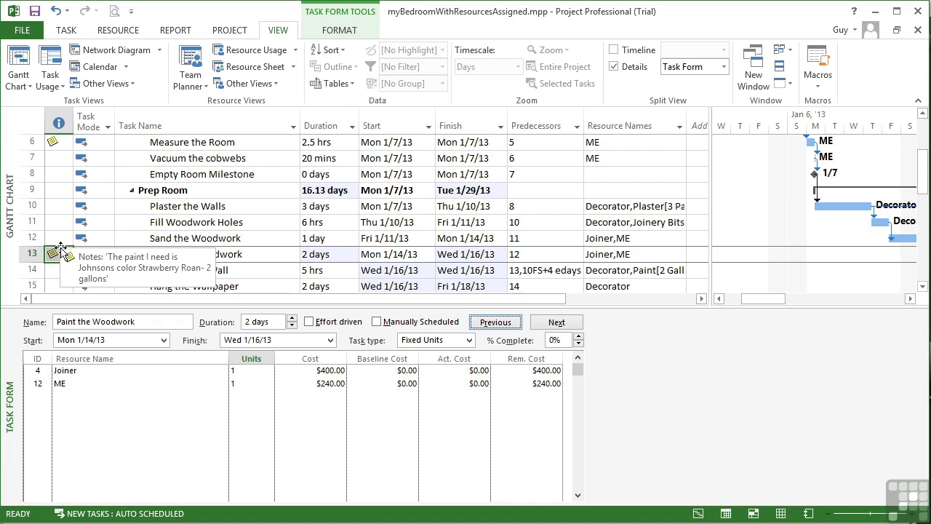
Step: Undo the assignment changes on Paint the Woodwork and Sand the Woodwork, and close the Task Form split
{"action": "left_click", "coordinate": [55, 11]}
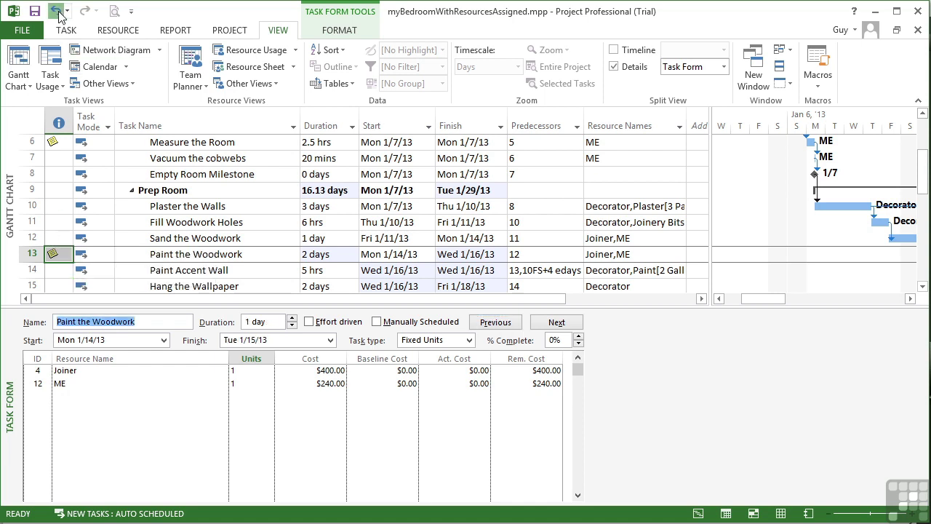
{"action": "left_click", "coordinate": [55, 11]}
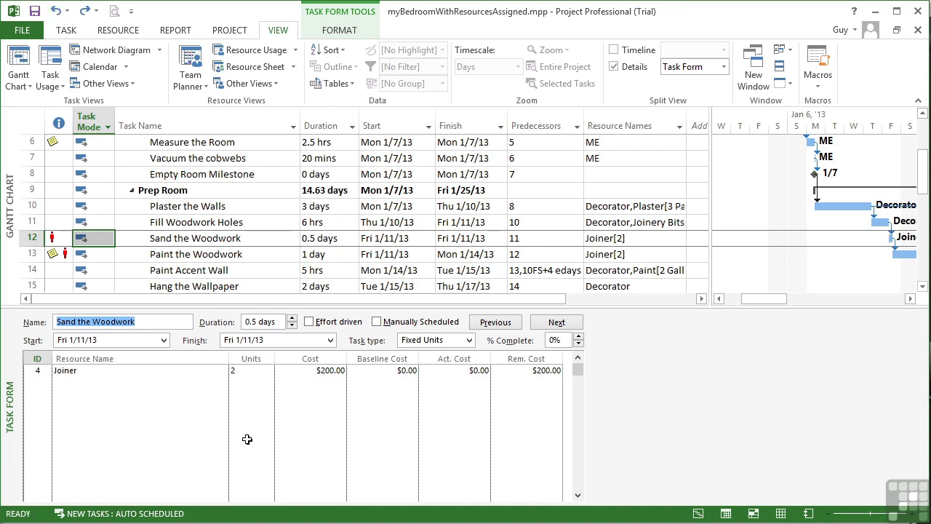
{"action": "double_click", "coordinate": [650, 306]}
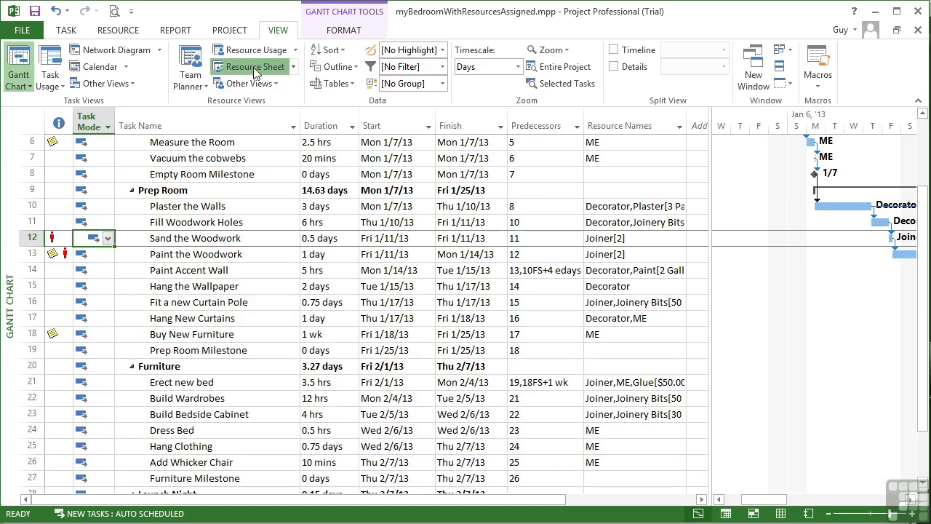
Step: Set the Joiner's maximum units to 2 in the Resource Sheet
{"action": "left_click", "coordinate": [255, 67]}
{"action": "left_click", "coordinate": [403, 175]}
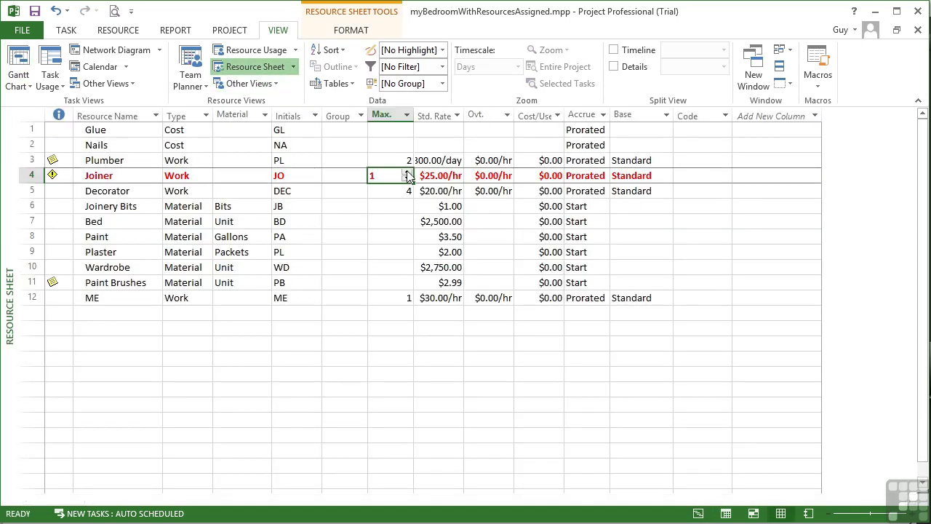
{"action": "left_click", "coordinate": [406, 172]}
{"action": "left_click", "coordinate": [359, 188]}
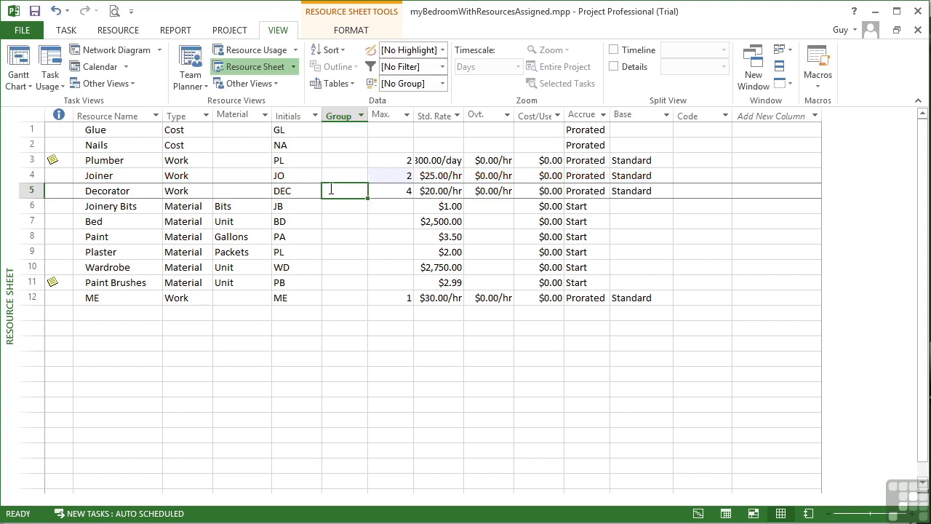